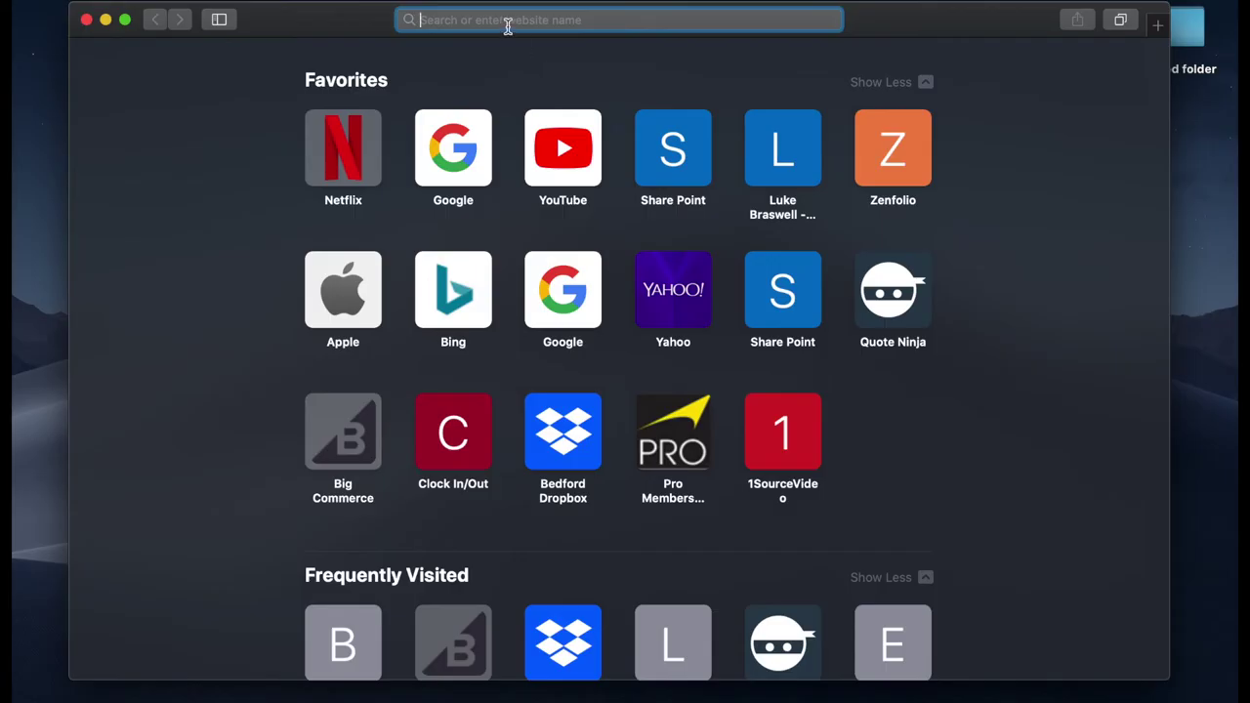
Open the MCX-500 Remote Controller page at 192.168.0.101.
{"action": "type", "text": "192"}
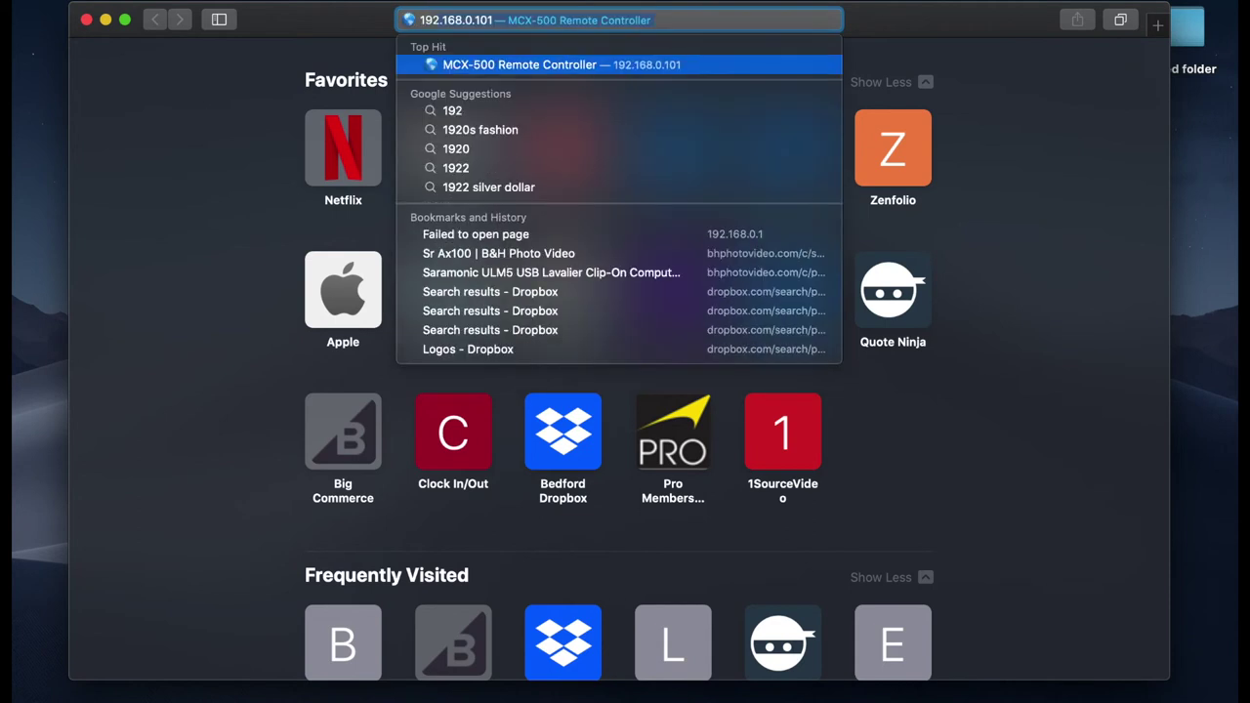
{"action": "type", "text": ".168.0"}
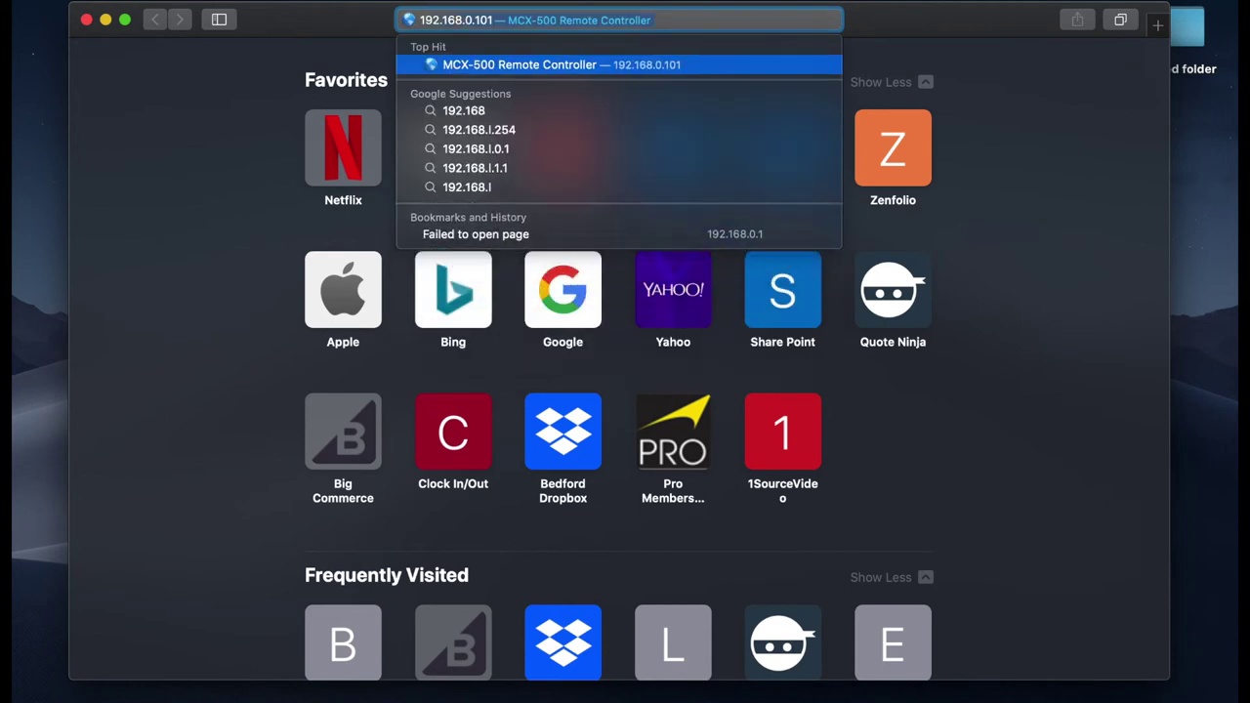
{"action": "type", "text": ".101"}
{"action": "key", "text": "Return"}
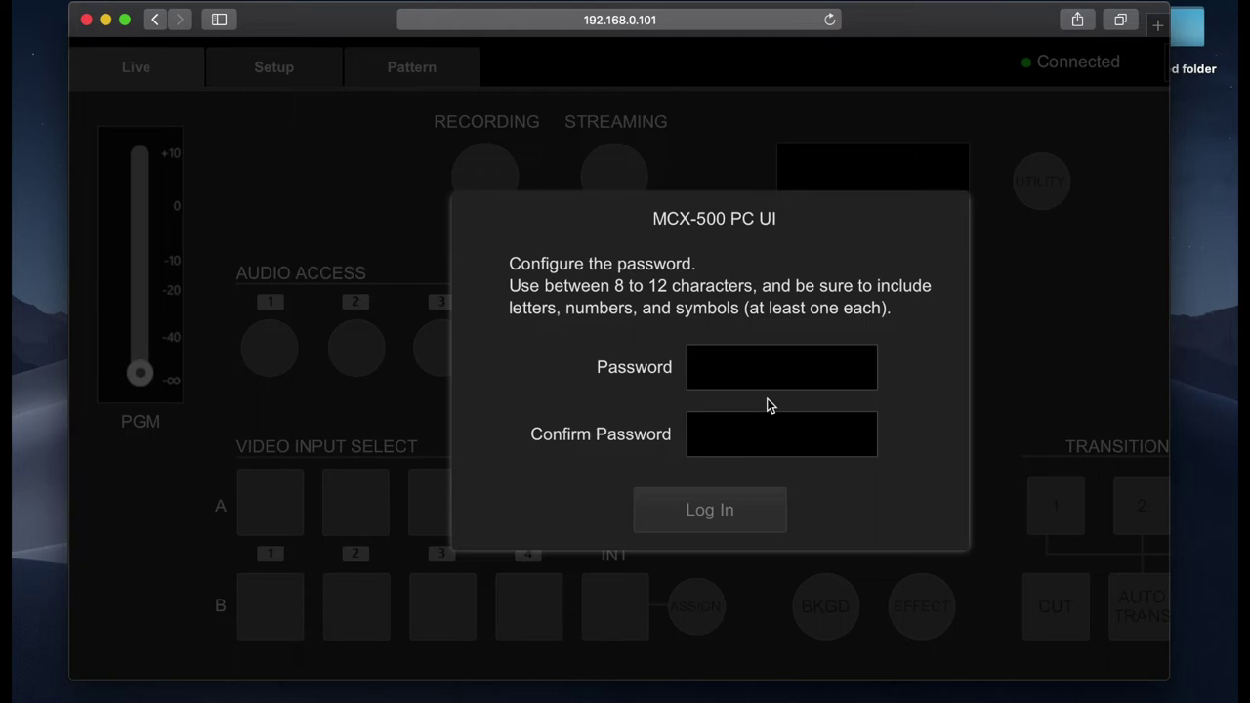
Enter and confirm a new password for the MCX-500 PC UI and log in.
{"action": "left_click", "coordinate": [712, 372]}
{"action": "type", "text": "•••••••••"}
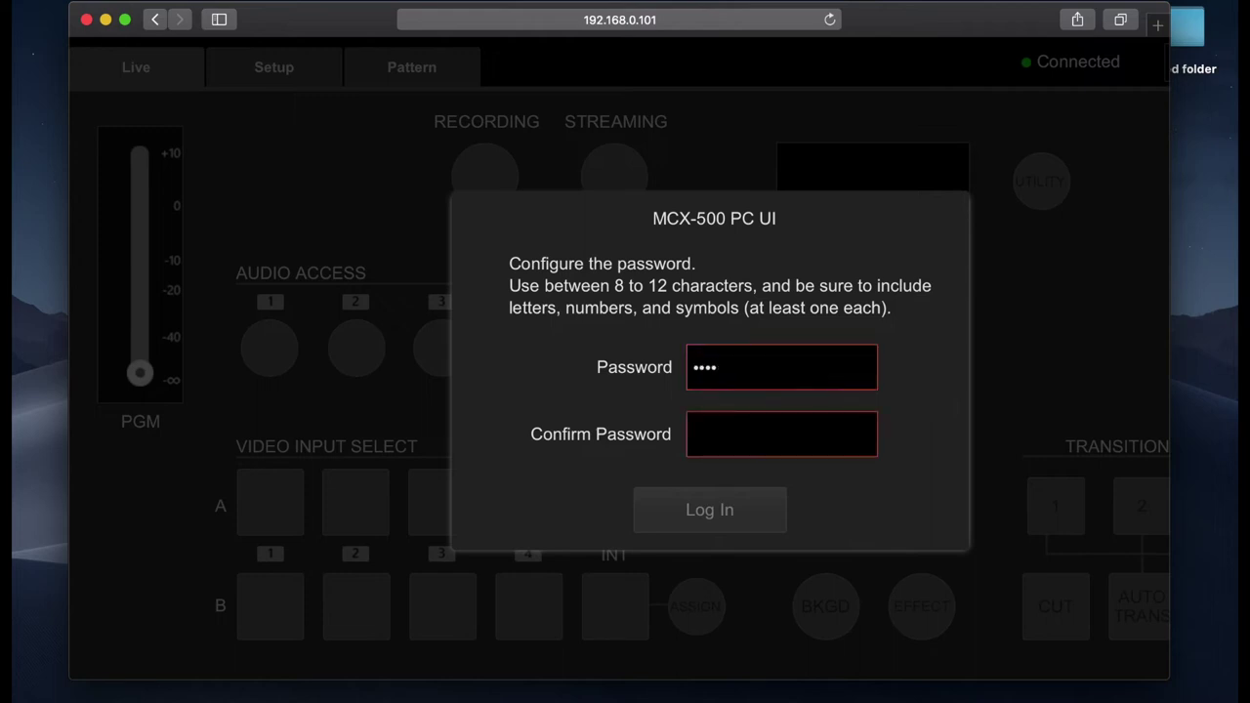
{"action": "left_click", "coordinate": [756, 439]}
{"action": "type", "text": "•••••••••"}
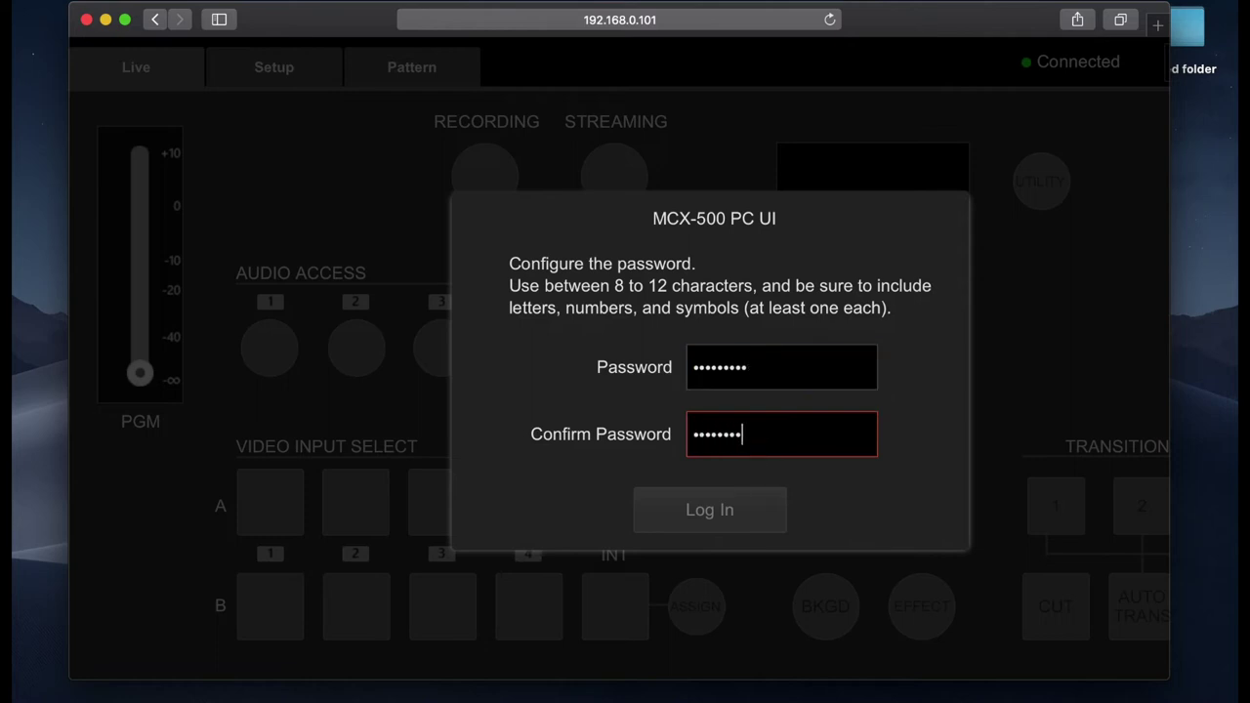
{"action": "left_click", "coordinate": [734, 524]}
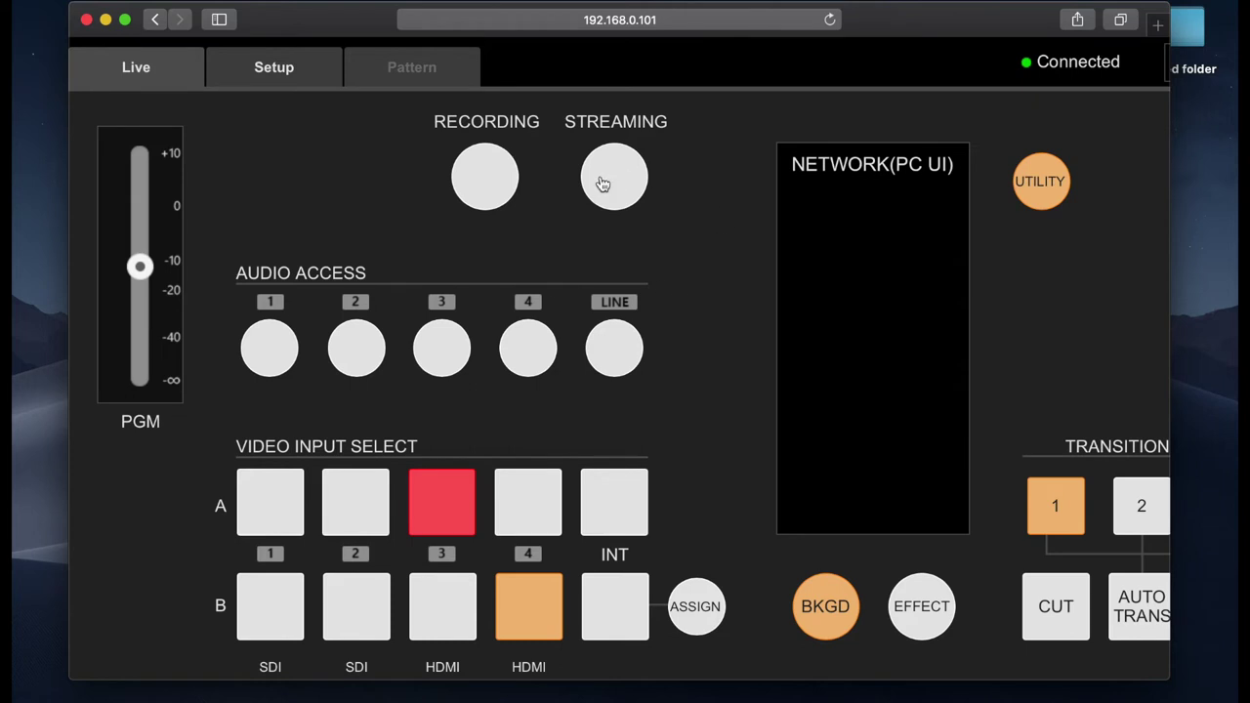
Open the streaming settings in the MCX-500 setup.
{"action": "left_click", "coordinate": [284, 73]}
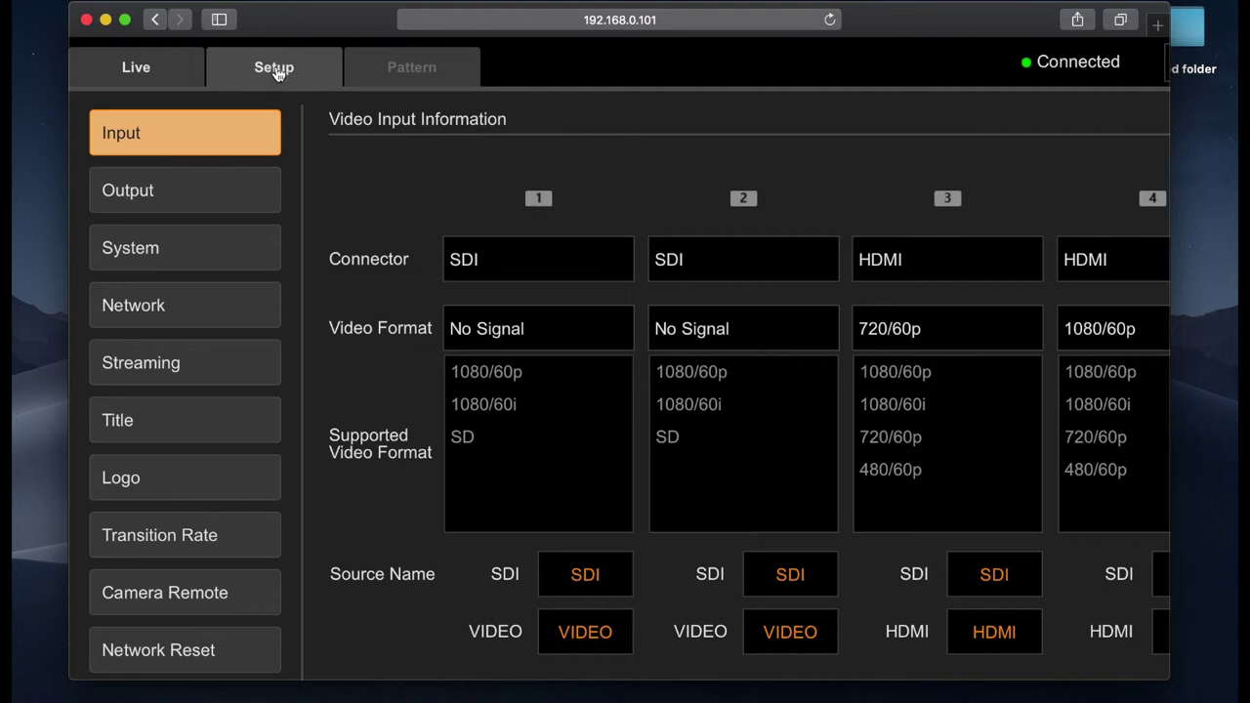
{"action": "left_click", "coordinate": [164, 375]}
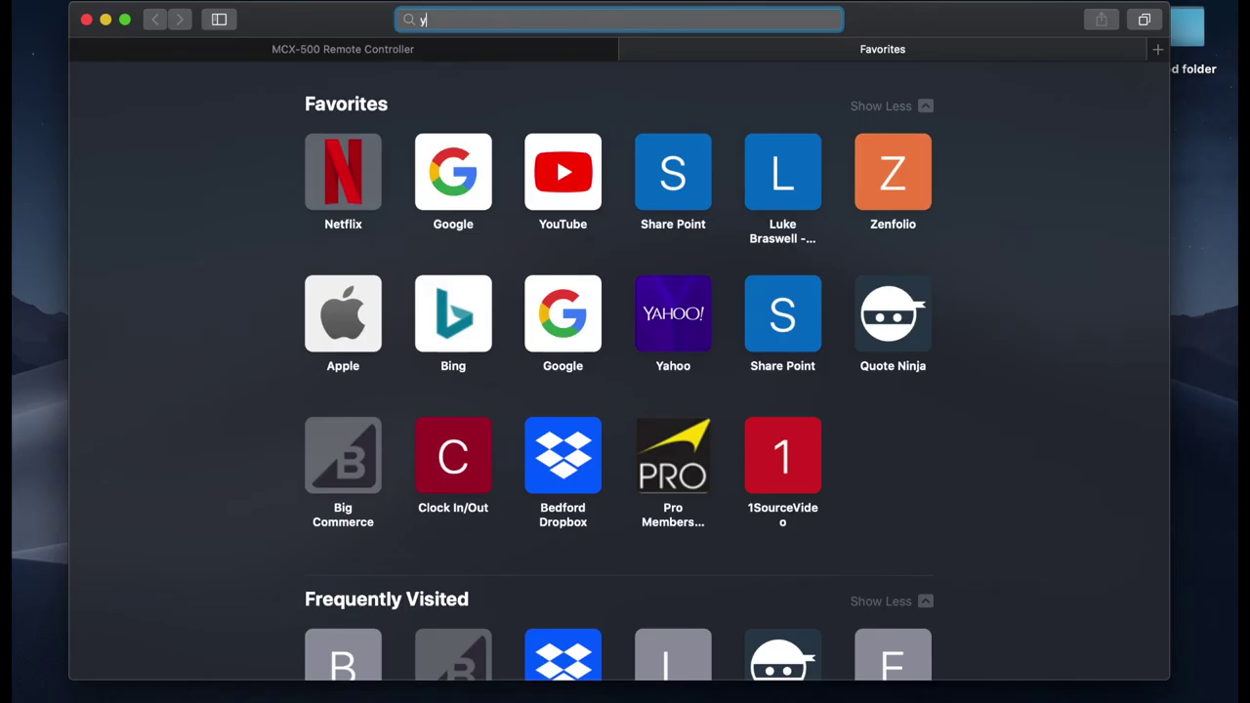
Open youtube.com in the new browser tab and start setting up a live stream.
{"action": "type", "text": "youtube.com"}
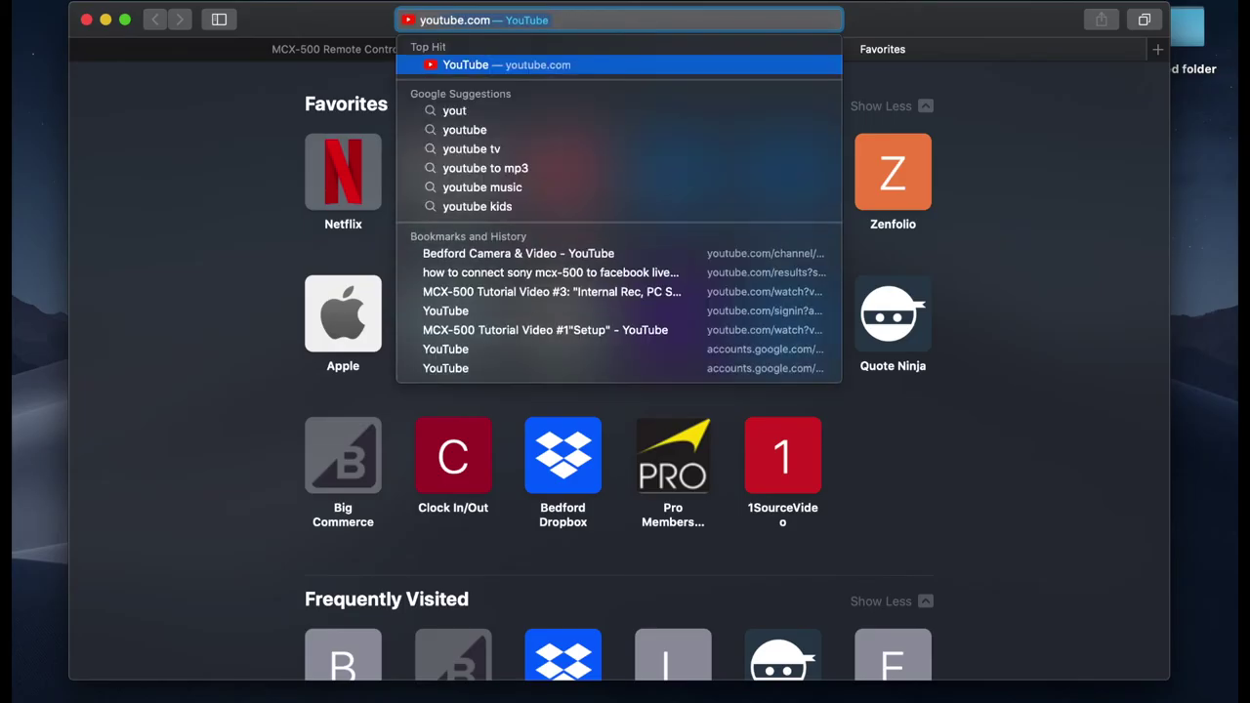
{"action": "key", "text": "Return"}
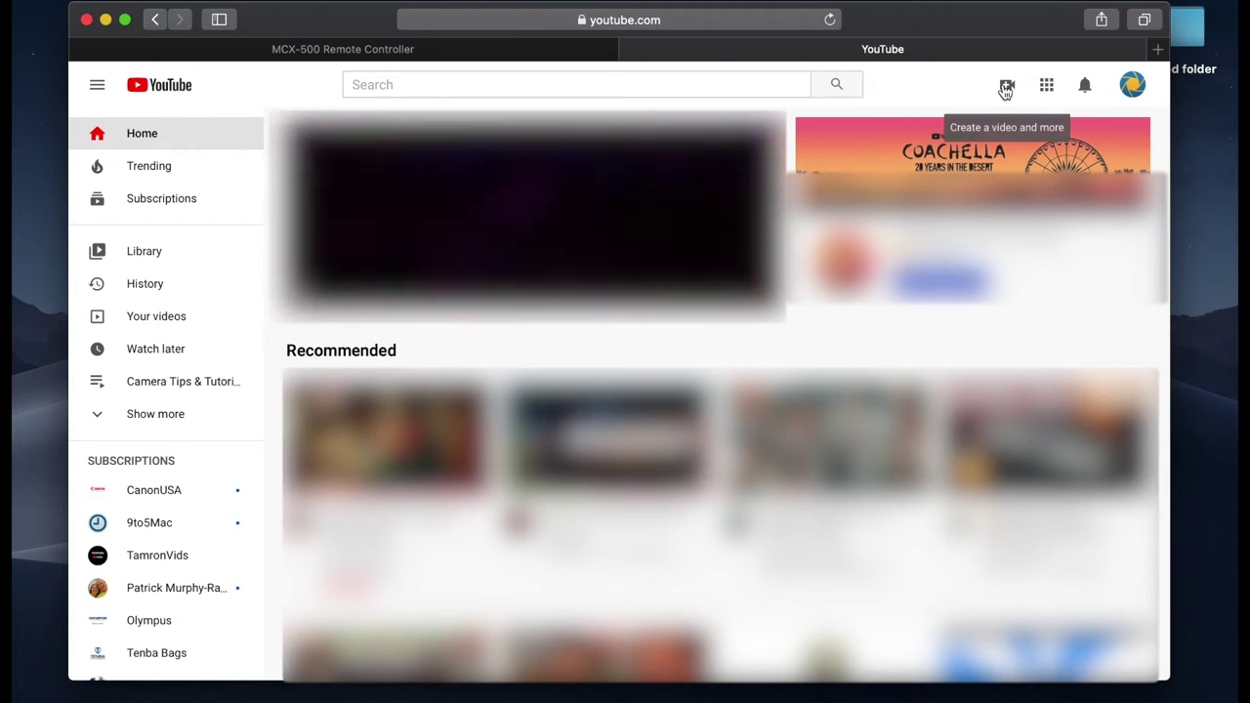
{"action": "left_click", "coordinate": [1006, 88]}
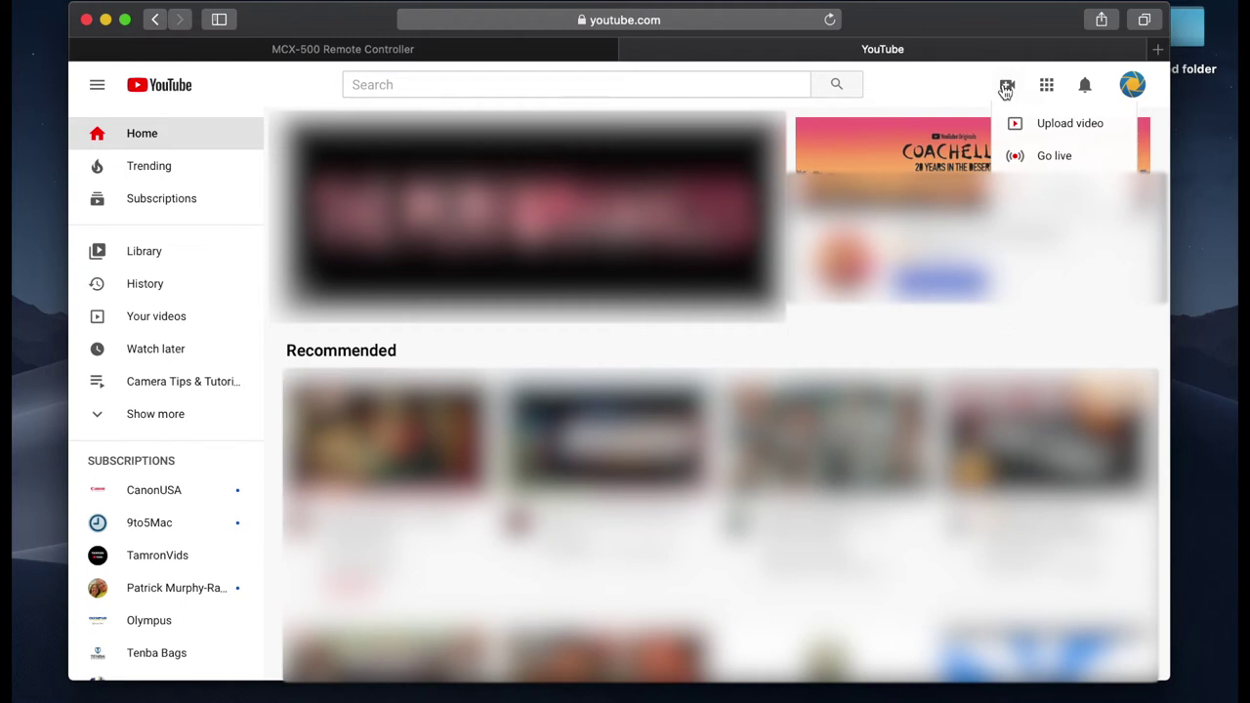
{"action": "left_click", "coordinate": [1051, 160]}
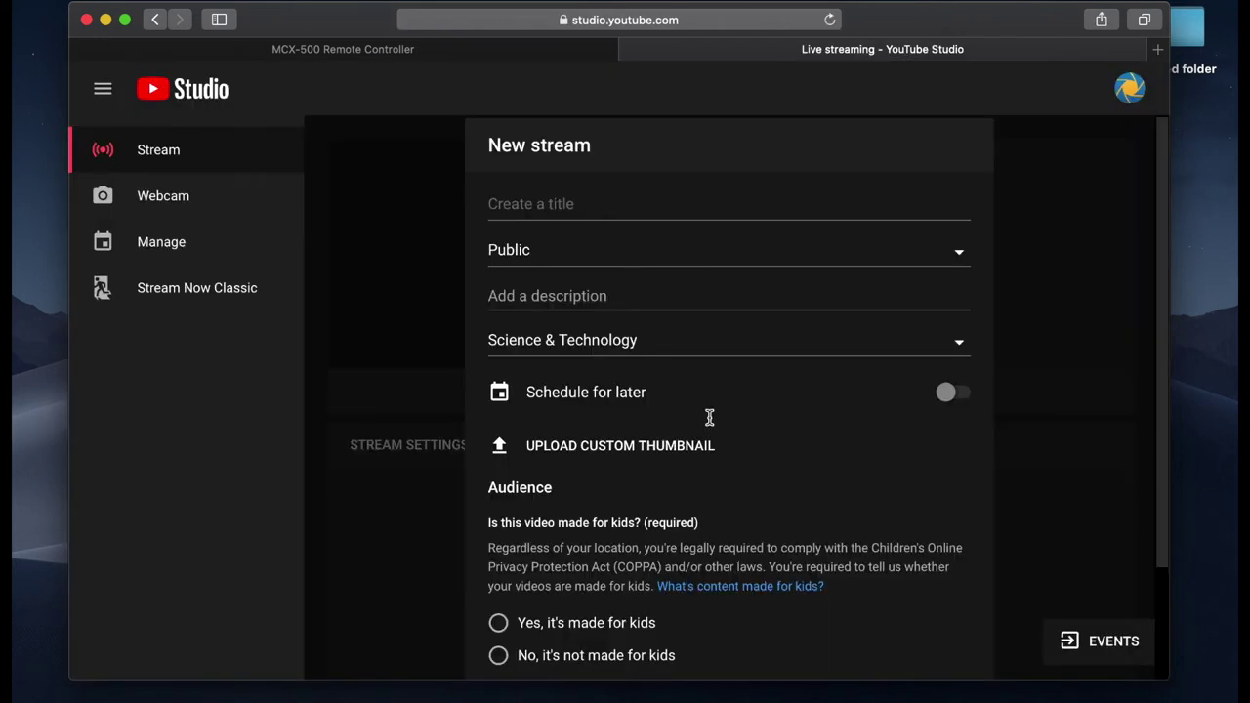
Title the new stream "Test" and set its visibility to Unlisted.
{"action": "left_click", "coordinate": [582, 201]}
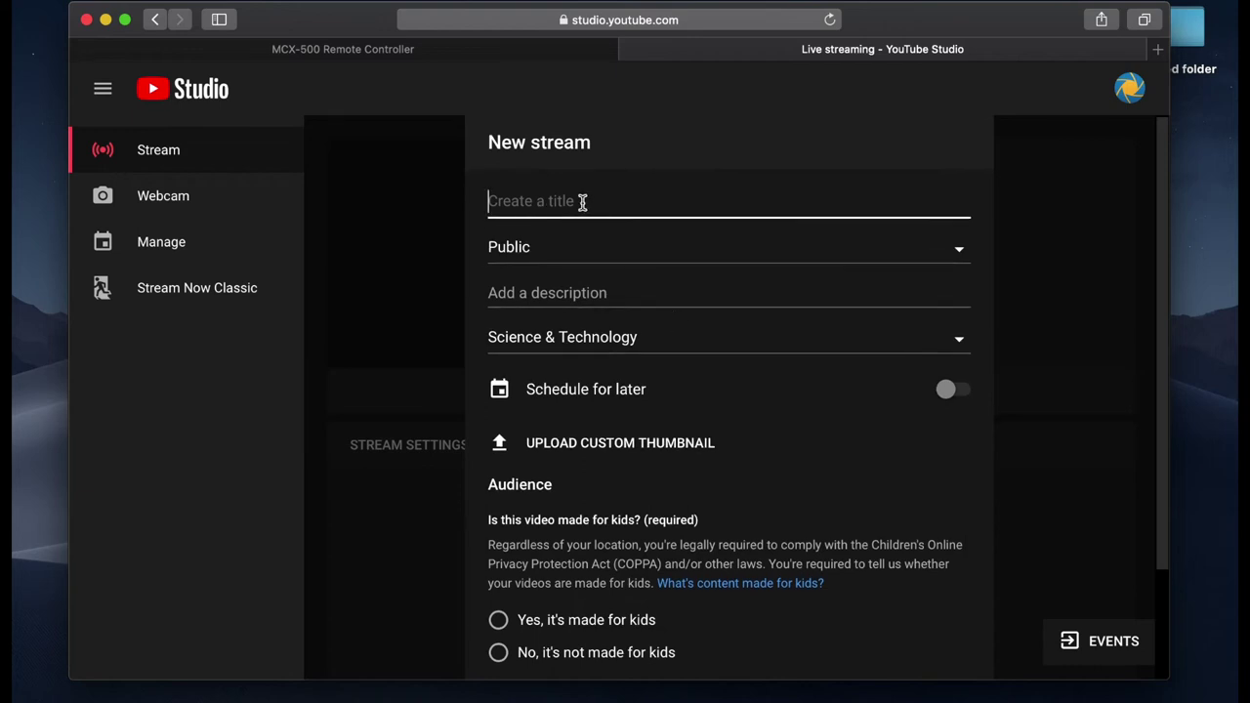
{"action": "type", "text": "T"}
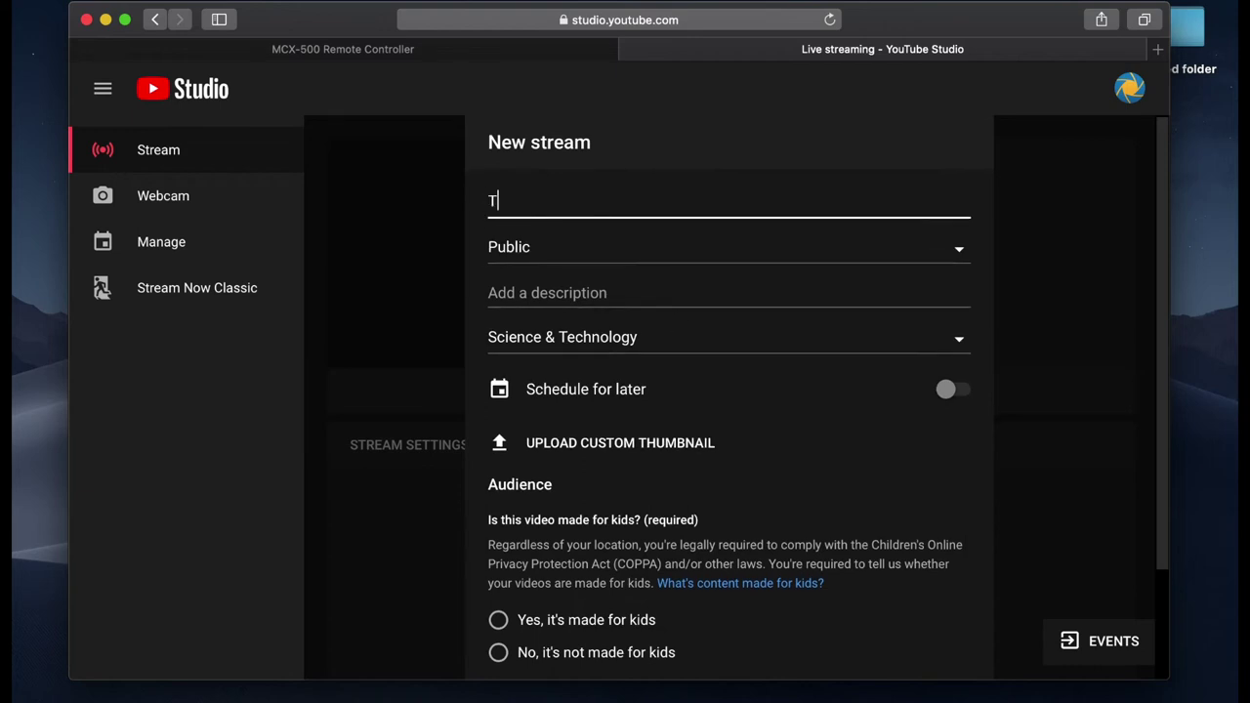
{"action": "type", "text": "est"}
{"action": "left_click", "coordinate": [597, 256]}
{"action": "left_click", "coordinate": [596, 323]}
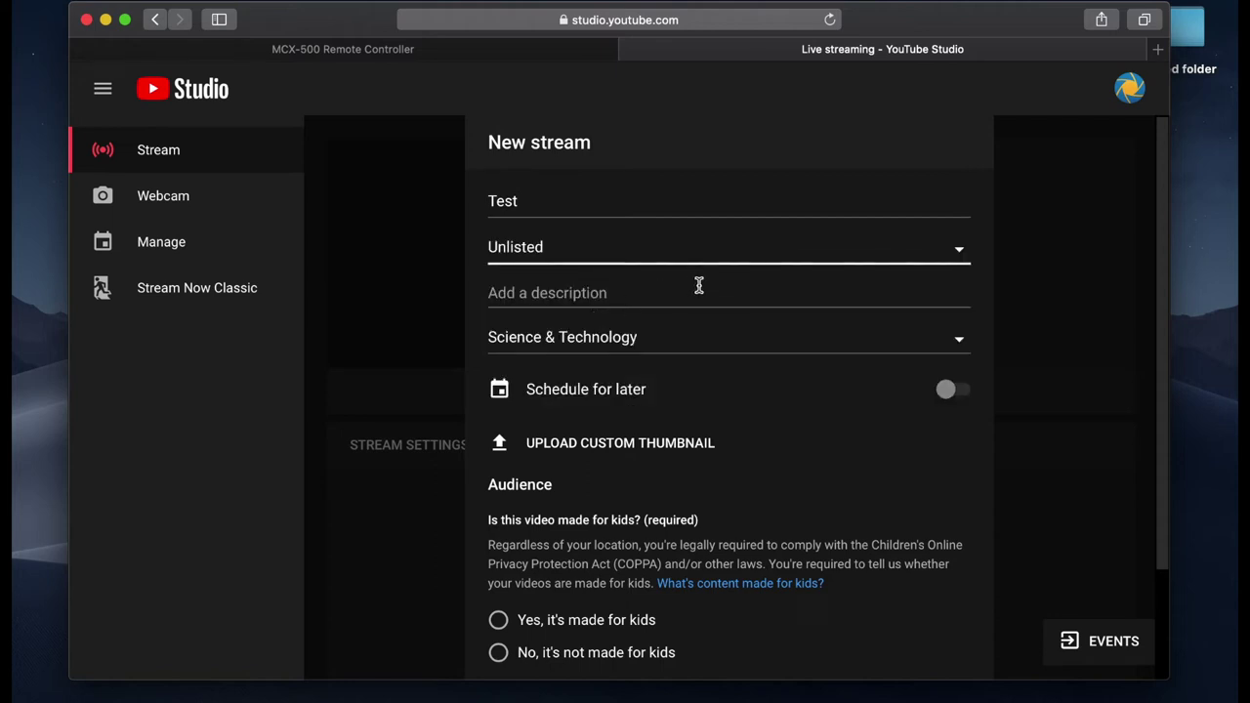
Mark the stream as not made for kids and create it.
{"action": "scroll", "coordinate": [703, 364], "scroll_direction": "down", "scroll_amount": 1}
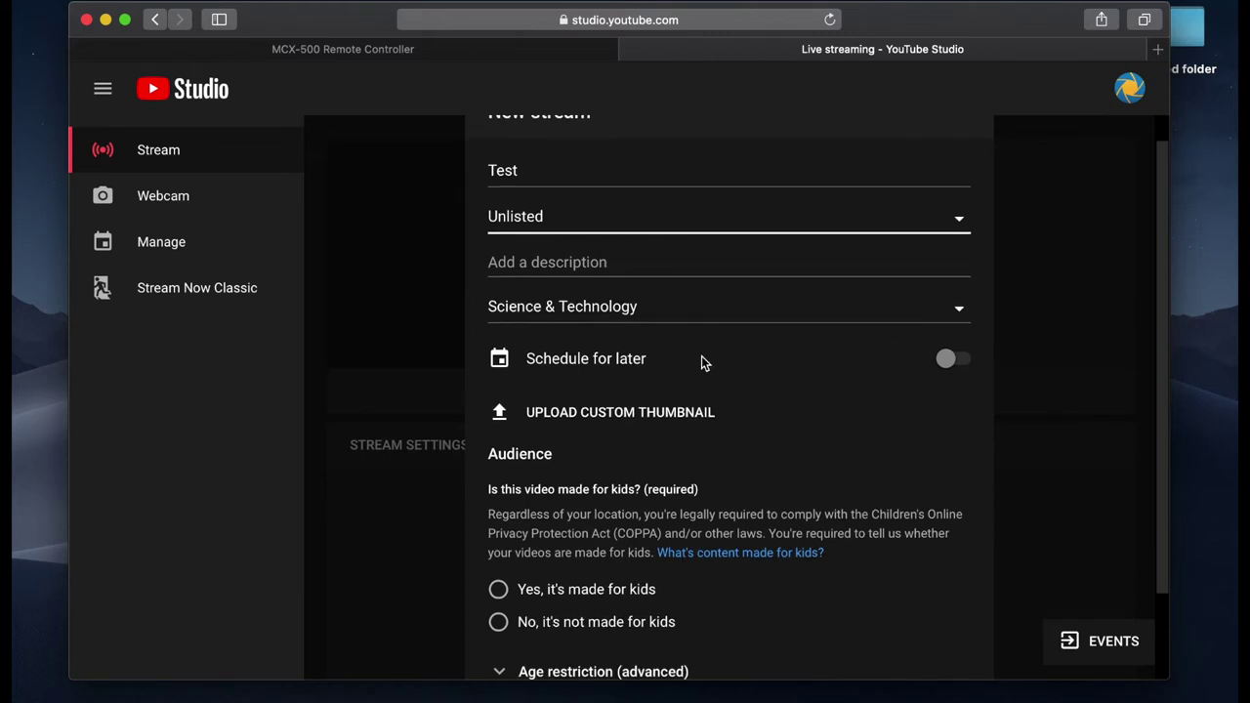
{"action": "scroll", "coordinate": [821, 427], "scroll_direction": "down", "scroll_amount": 1}
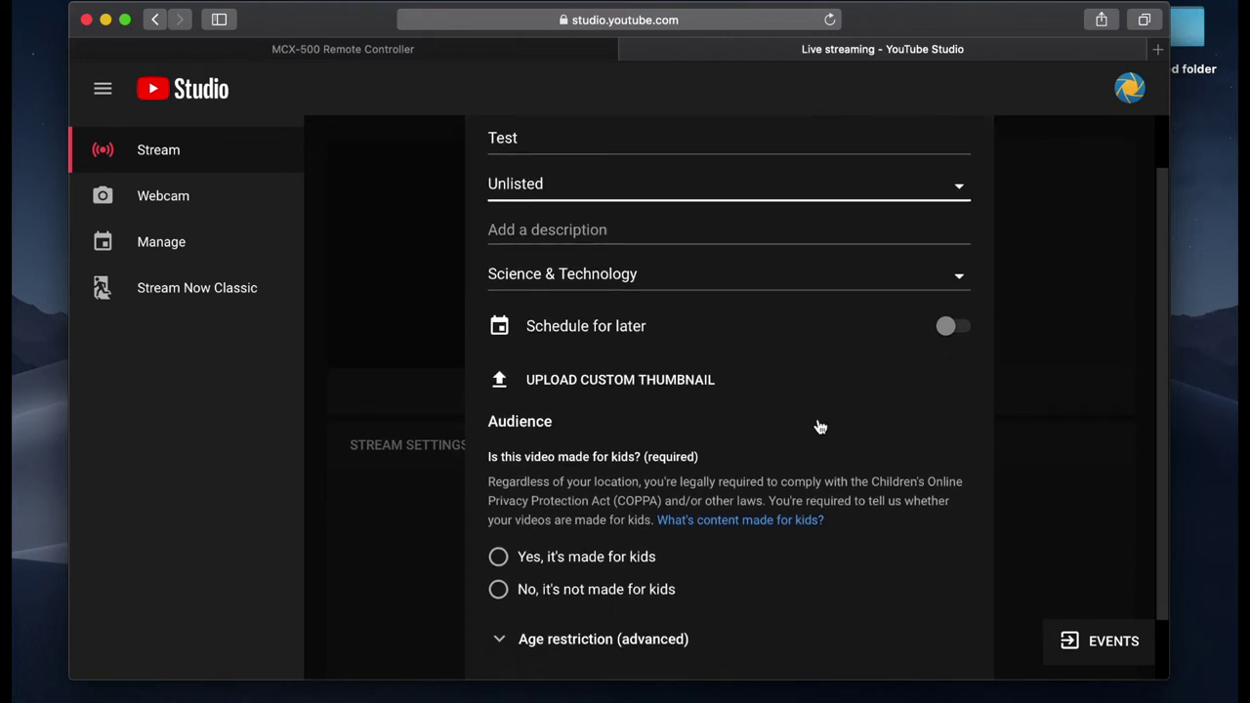
{"action": "scroll", "coordinate": [897, 398], "scroll_direction": "down", "scroll_amount": 1}
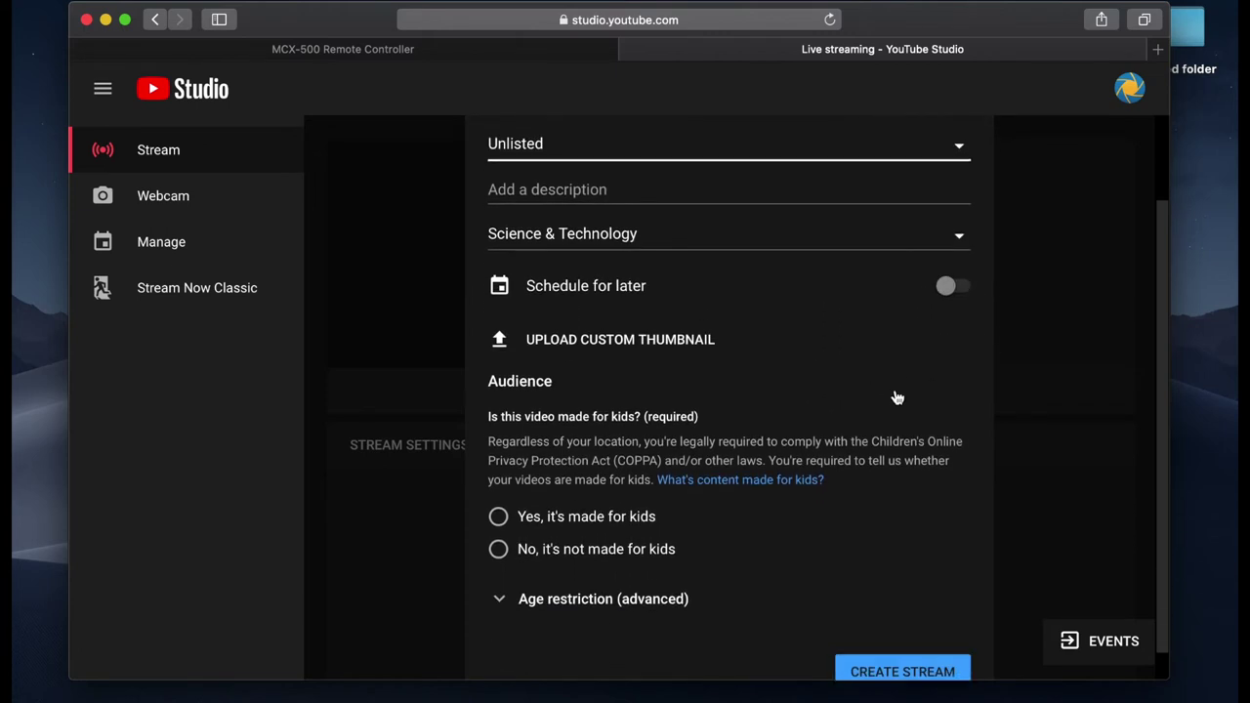
{"action": "scroll", "coordinate": [897, 396], "scroll_direction": "down", "scroll_amount": 1}
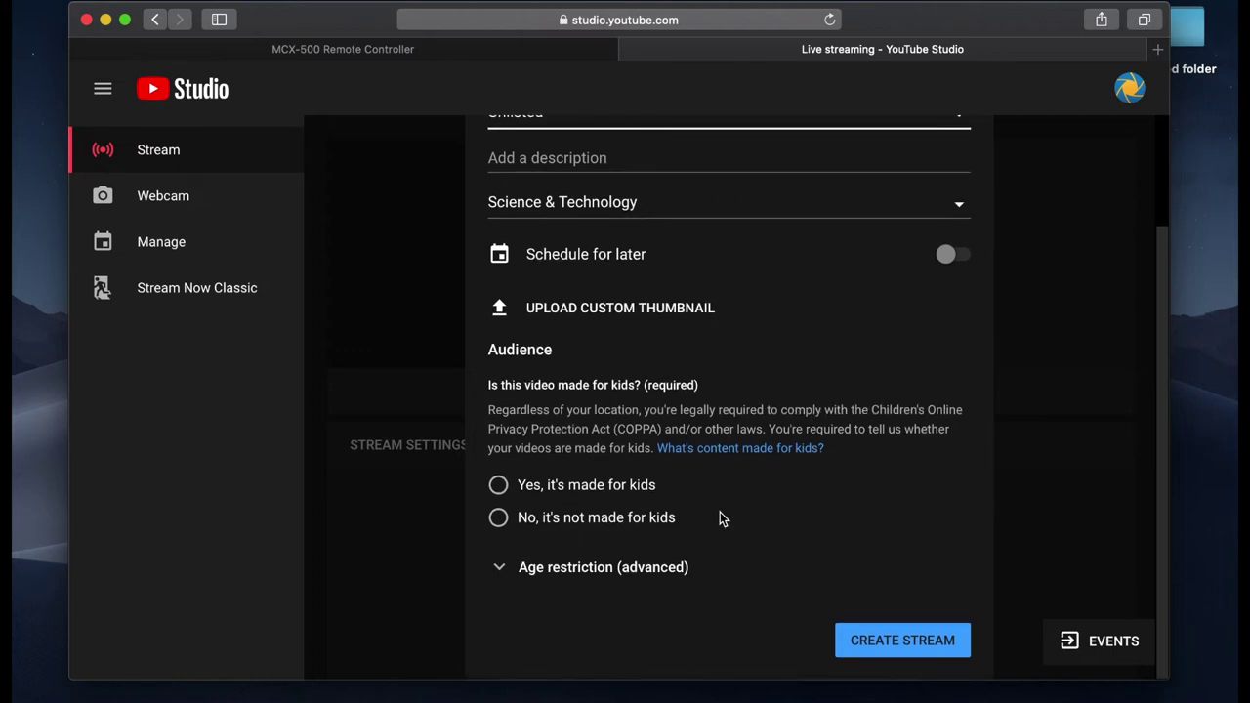
{"action": "left_click", "coordinate": [499, 519]}
{"action": "left_click", "coordinate": [901, 647]}
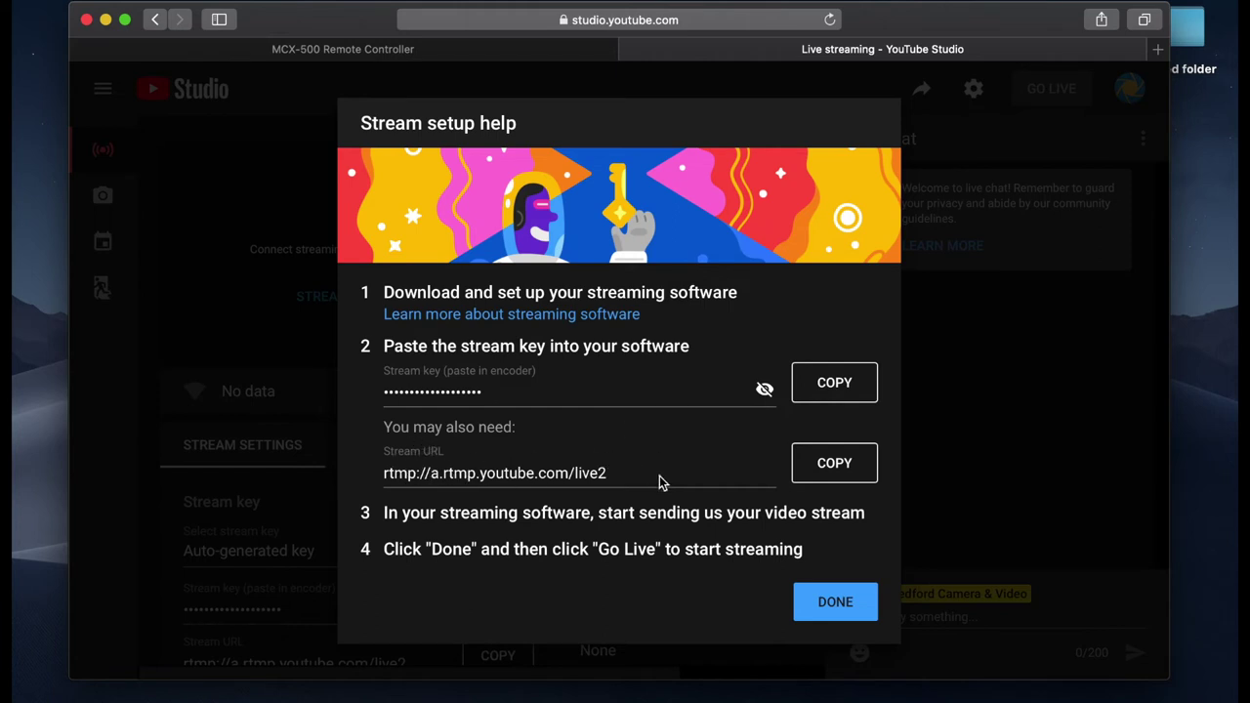
Copy the YouTube stream URL rtmp://a.rtmp.youtube.com/live2 into the URL of the MCX-500's streaming Profile 1.
{"action": "left_click", "coordinate": [845, 466]}
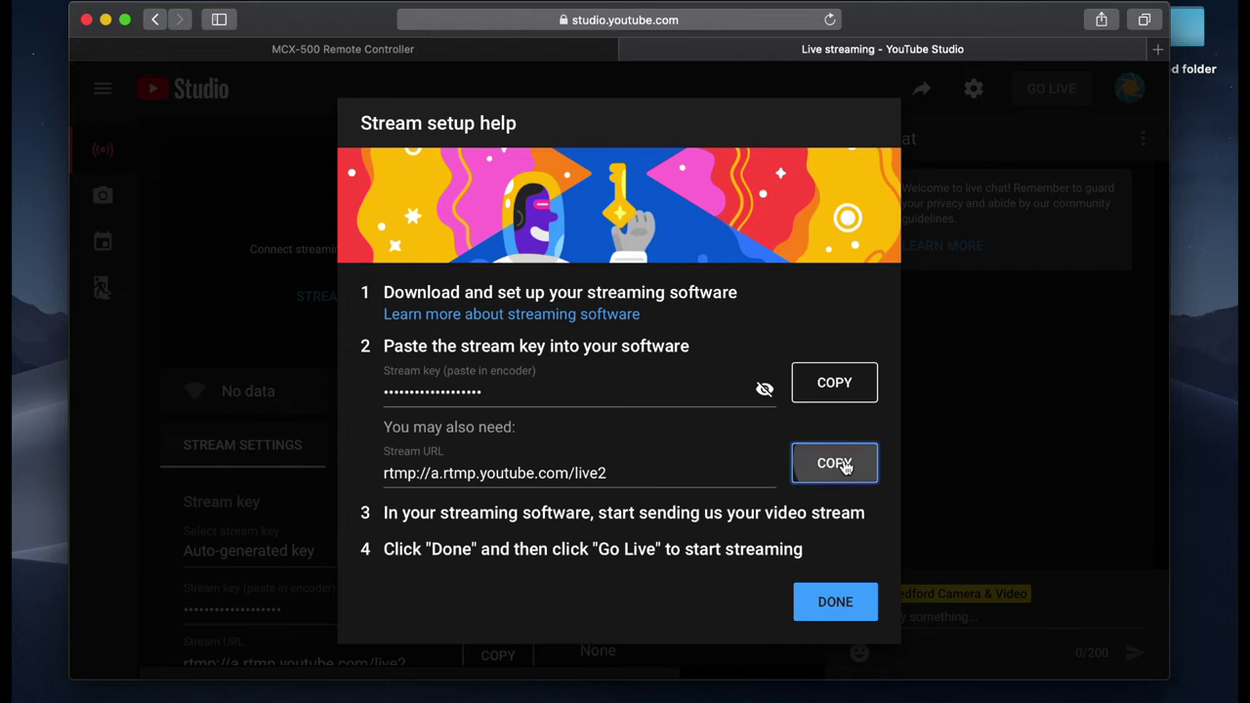
{"action": "left_click", "coordinate": [354, 51]}
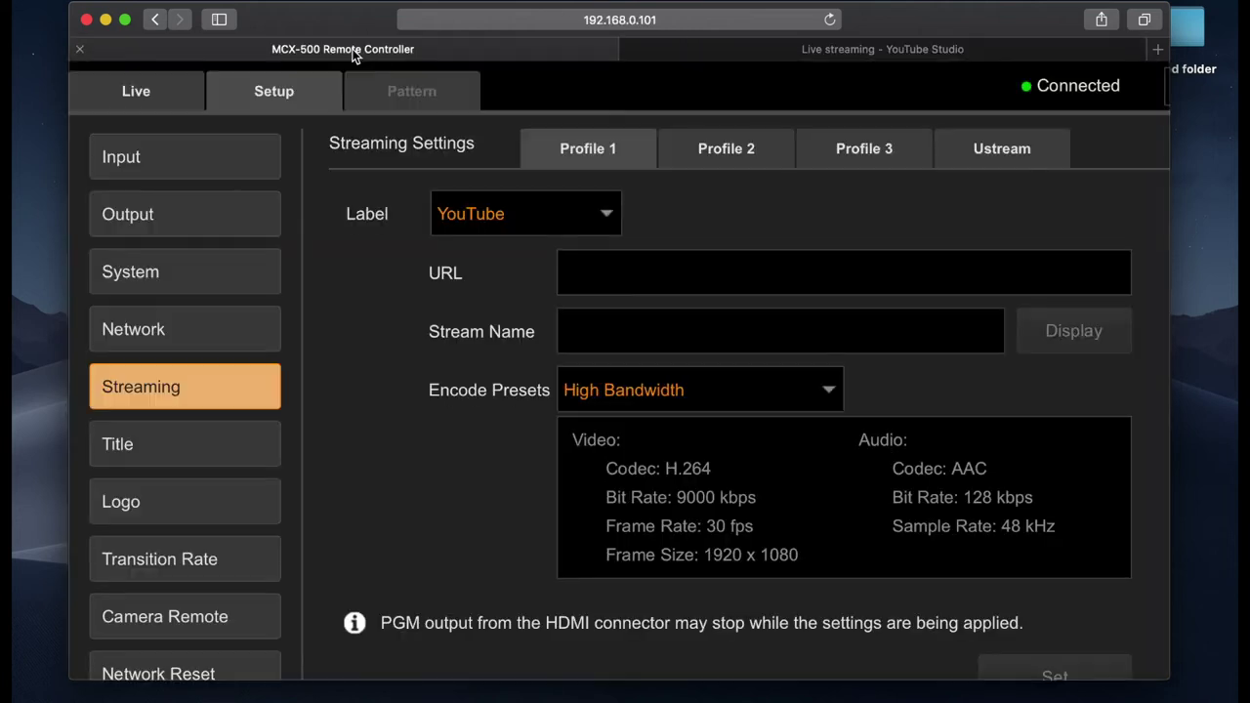
{"action": "left_click", "coordinate": [624, 277]}
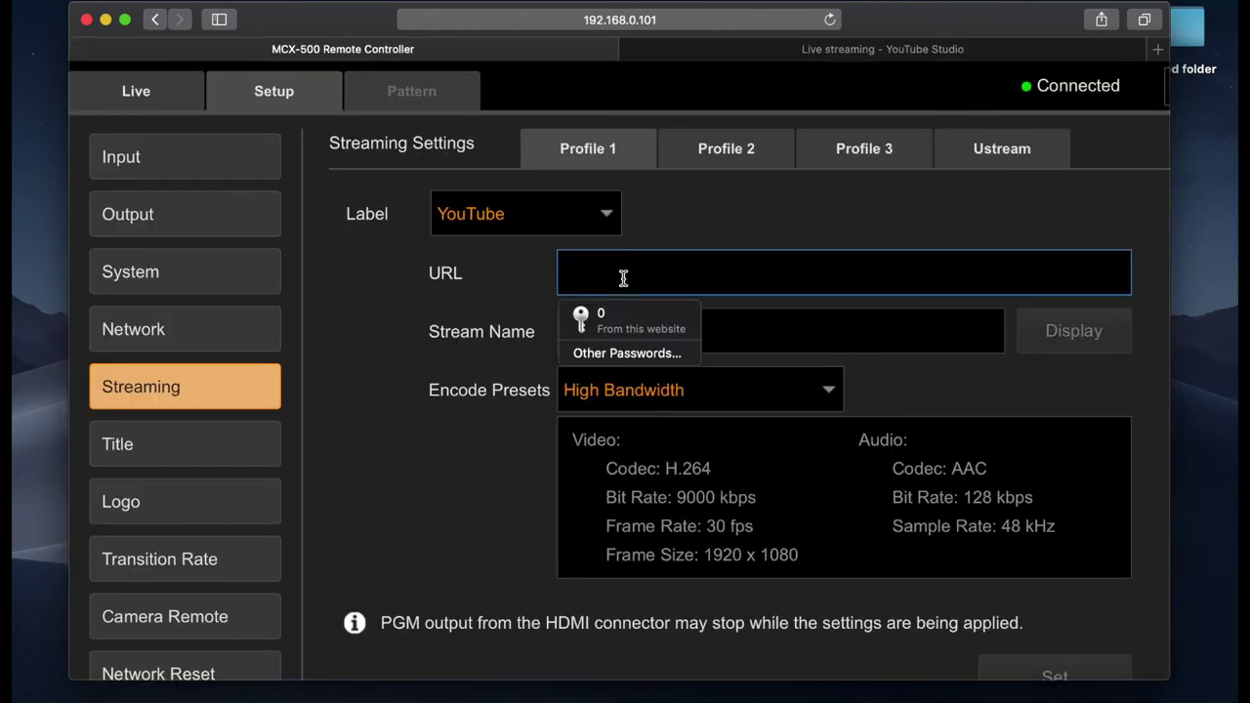
{"action": "key", "text": "super+v"}
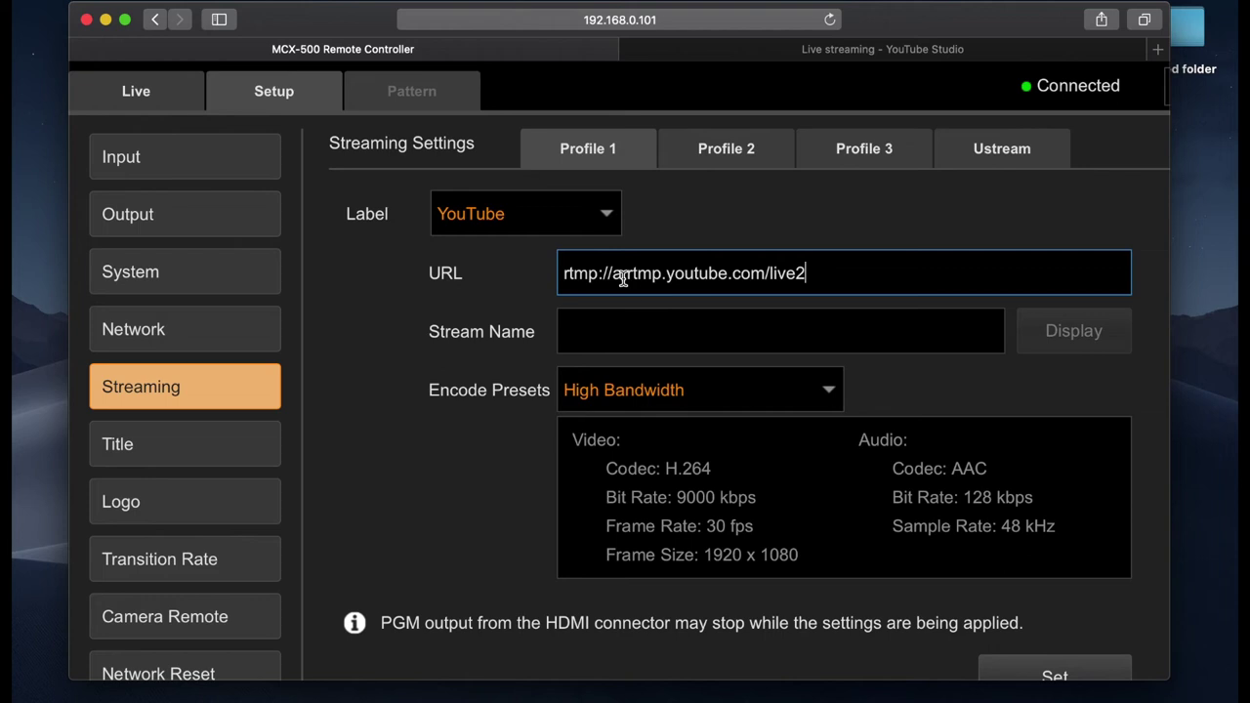
Copy the stream key from YouTube Studio and paste it as the Stream Name of the MCX-500's Profile 1.
{"action": "left_click", "coordinate": [636, 337]}
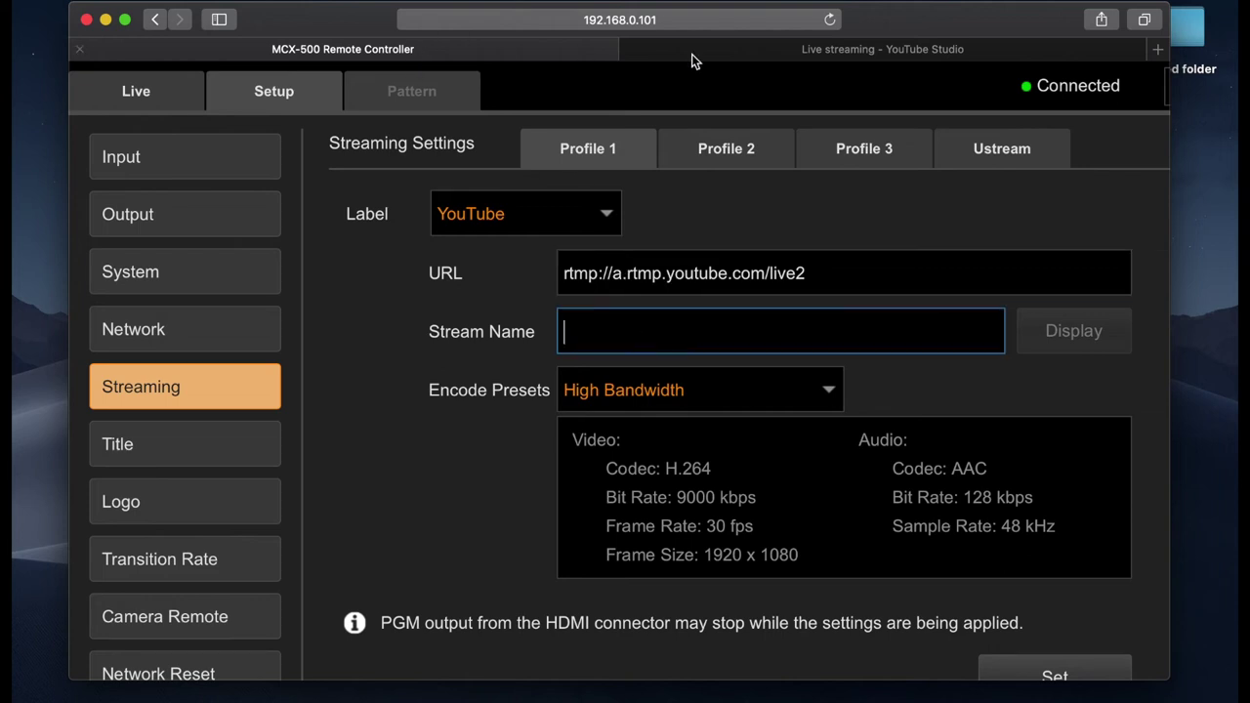
{"action": "left_click", "coordinate": [790, 50]}
{"action": "left_click", "coordinate": [846, 383]}
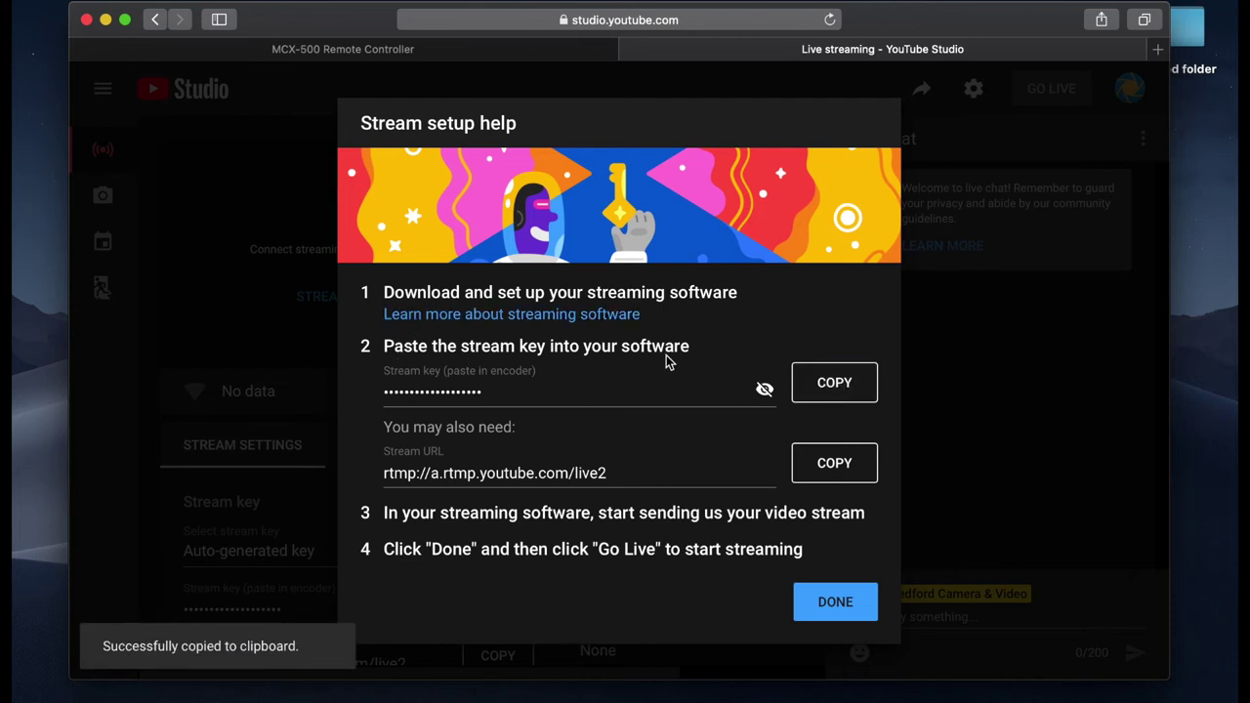
{"action": "left_click", "coordinate": [394, 55]}
{"action": "left_click", "coordinate": [623, 330]}
{"action": "key", "text": "super+v"}
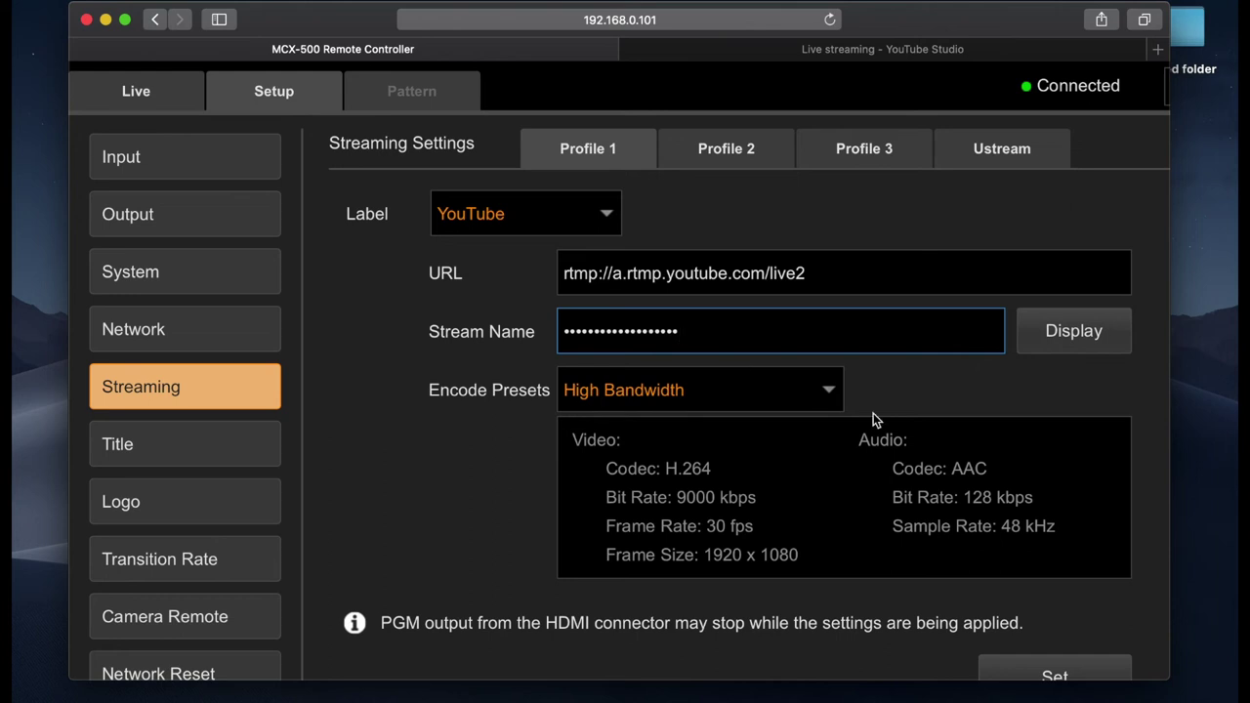
Apply the Profile 1 streaming settings on the MCX-500 and dismiss the completion message.
{"action": "scroll", "coordinate": [931, 445], "scroll_direction": "down", "scroll_amount": 1}
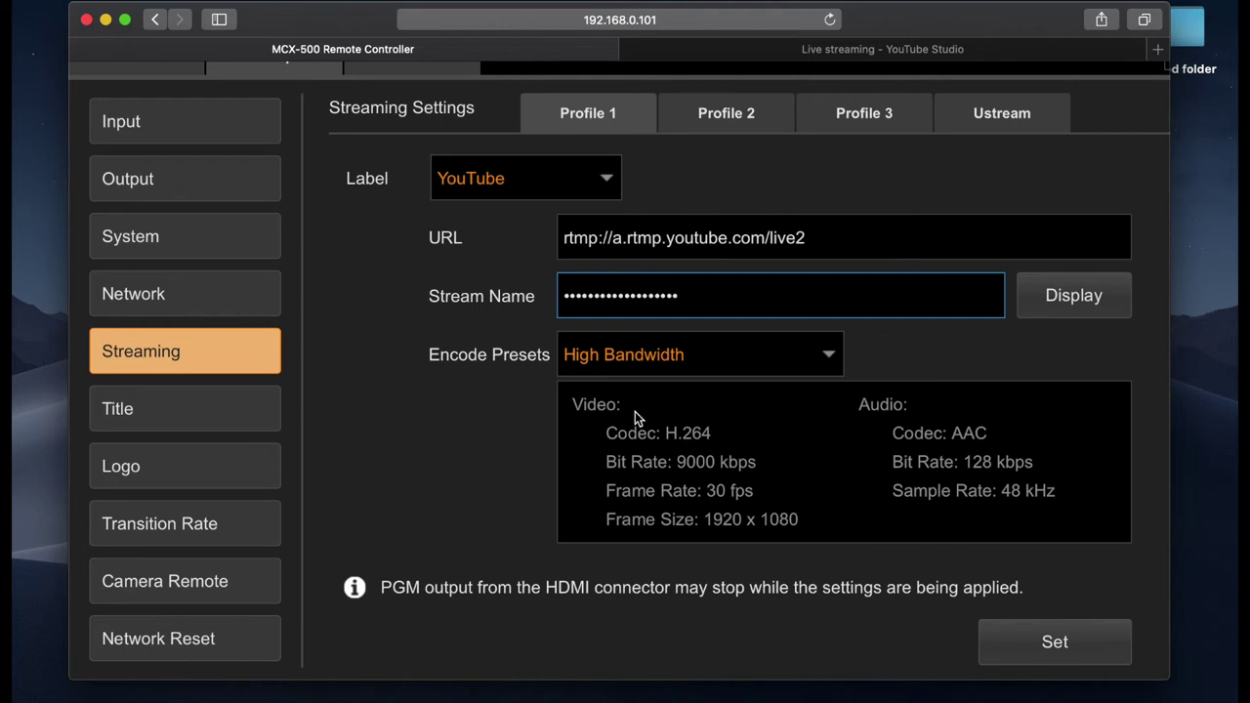
{"action": "left_click", "coordinate": [1054, 644]}
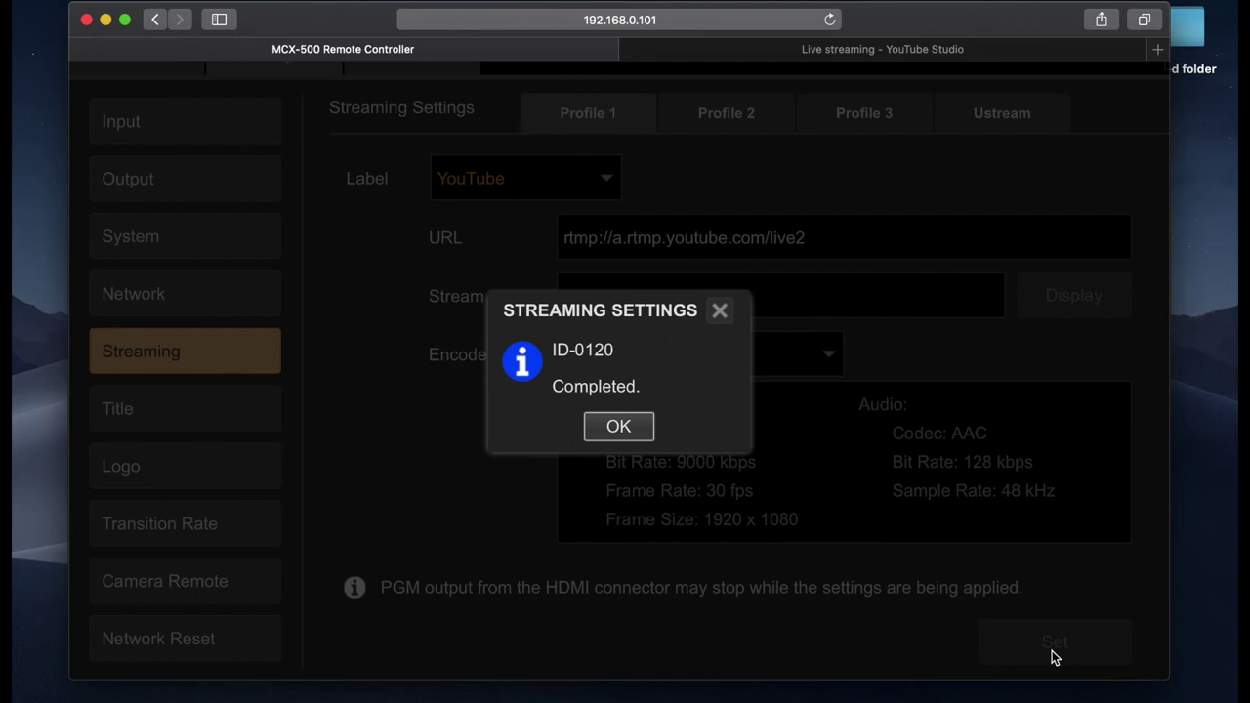
{"action": "left_click", "coordinate": [619, 427]}
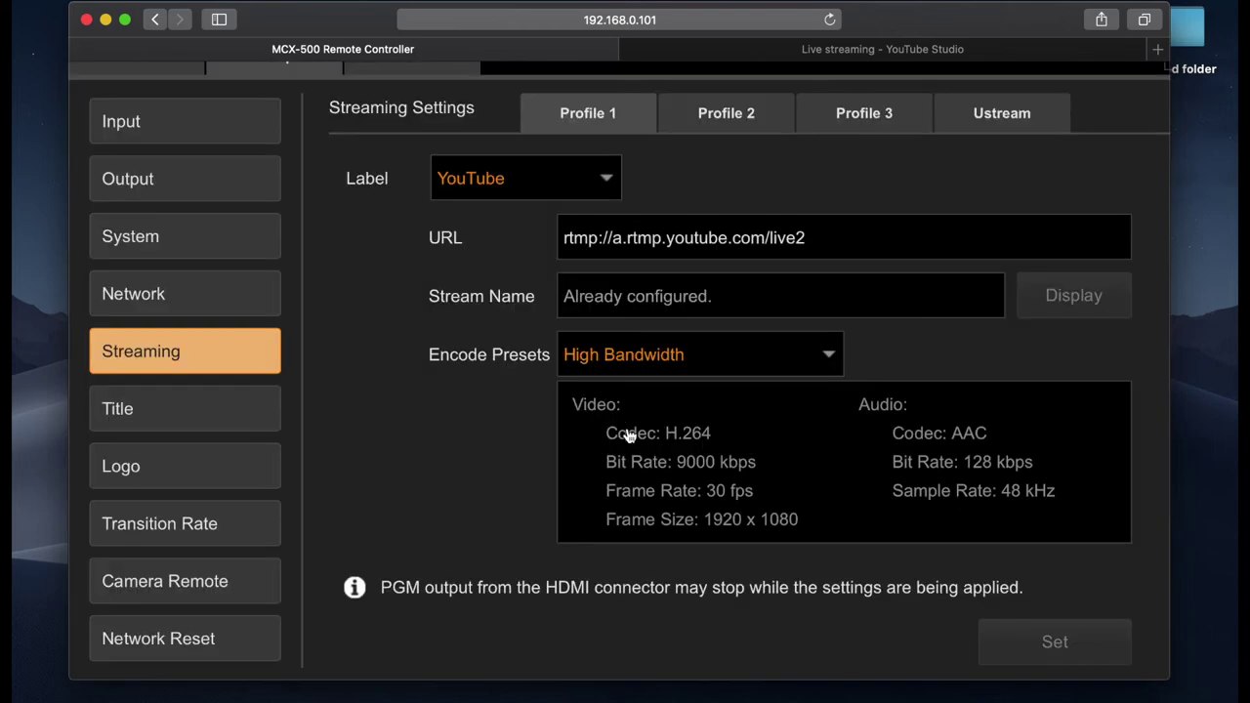
Return to YouTube Studio and finish the stream setup help.
{"action": "left_click", "coordinate": [793, 54]}
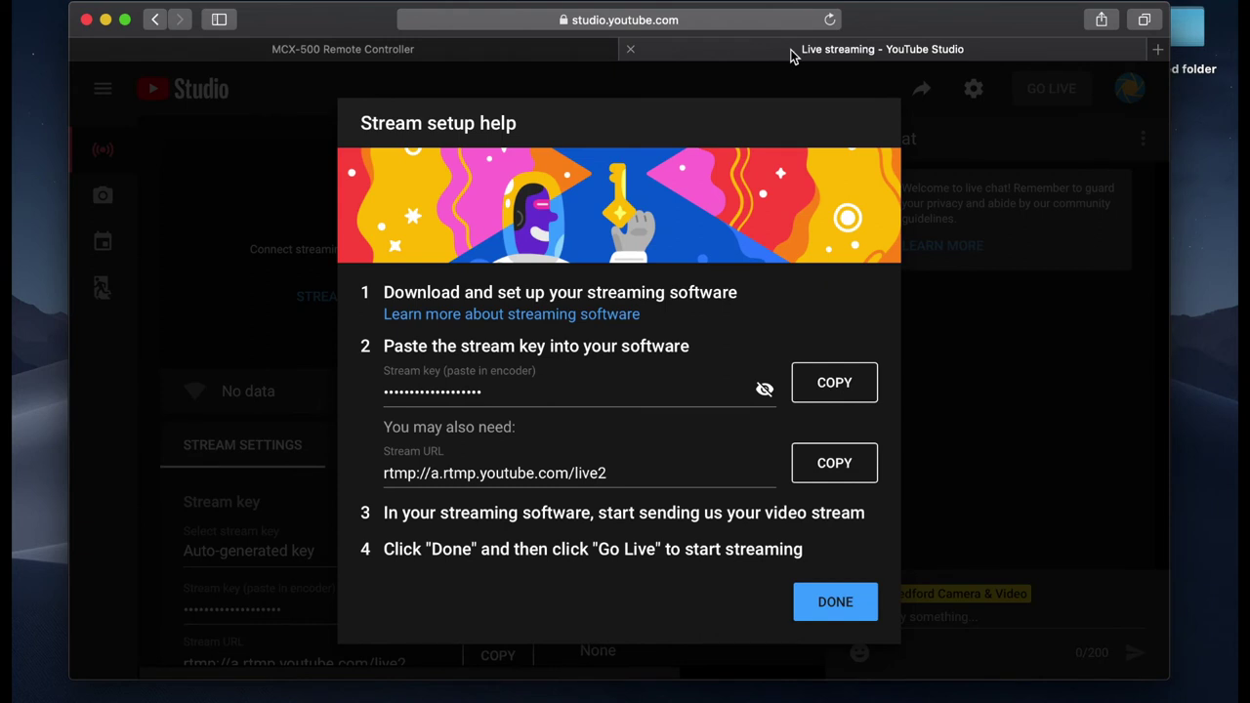
{"action": "left_click", "coordinate": [829, 602]}
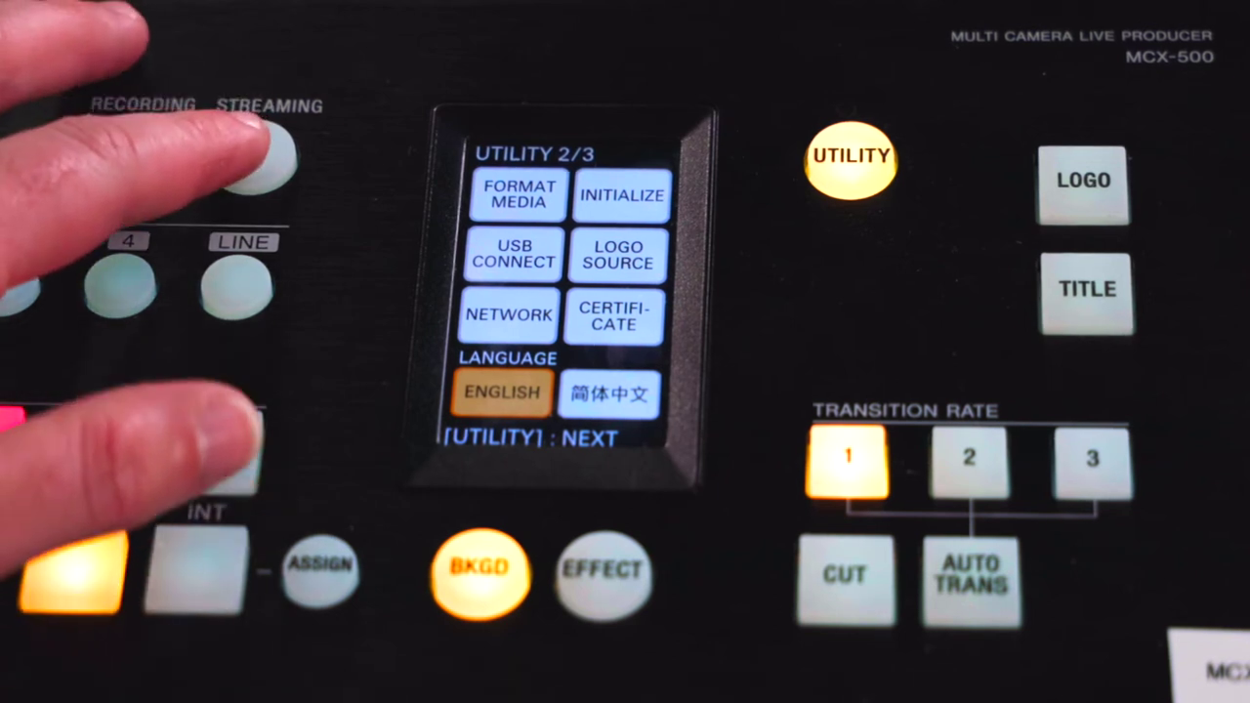
{"action": "left_click", "coordinate": [256, 156]}
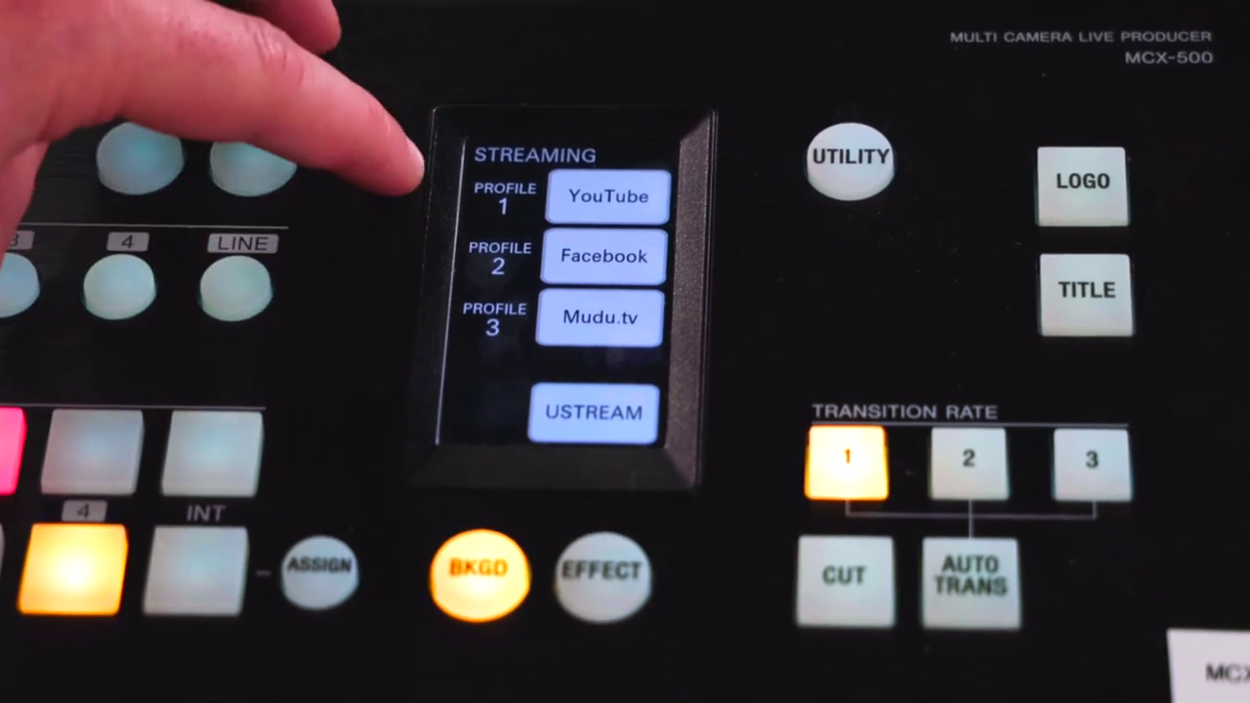
{"action": "left_click", "coordinate": [607, 196]}
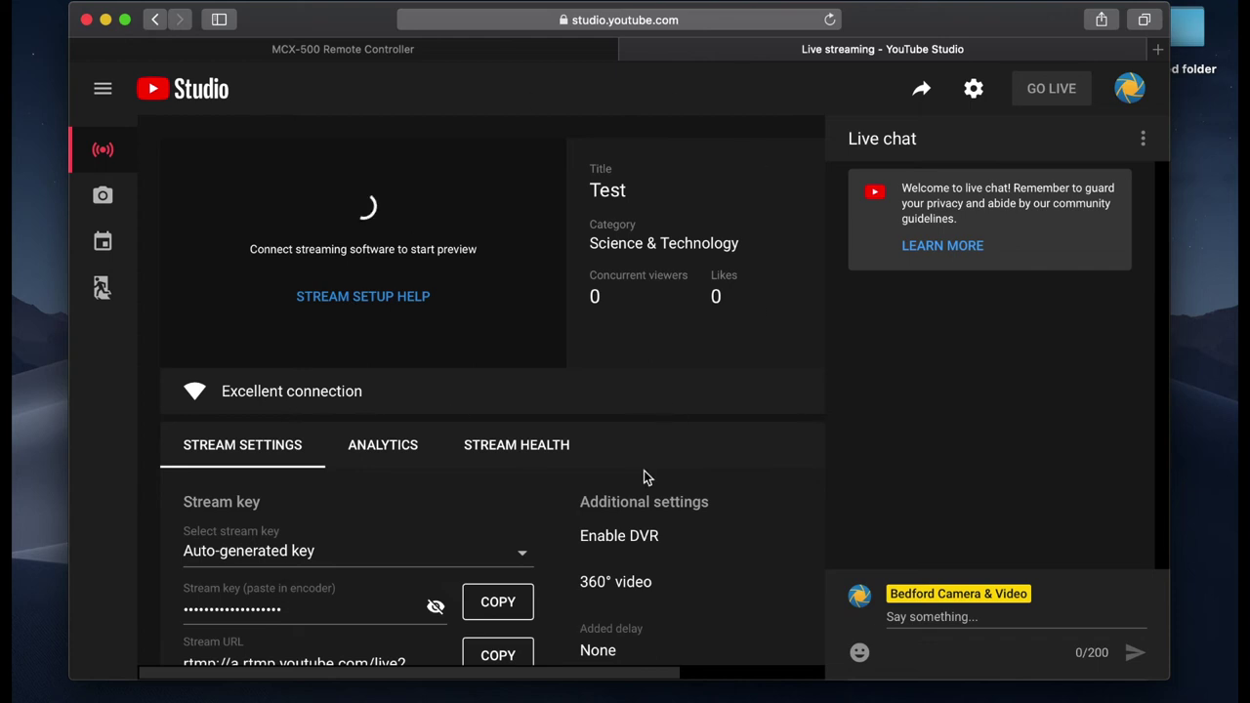
Check the stream page in YouTube Studio and take the "Test" stream live.
{"action": "scroll", "coordinate": [644, 478], "scroll_direction": "down", "scroll_amount": 3}
{"action": "scroll", "coordinate": [644, 478], "scroll_direction": "up", "scroll_amount": 3}
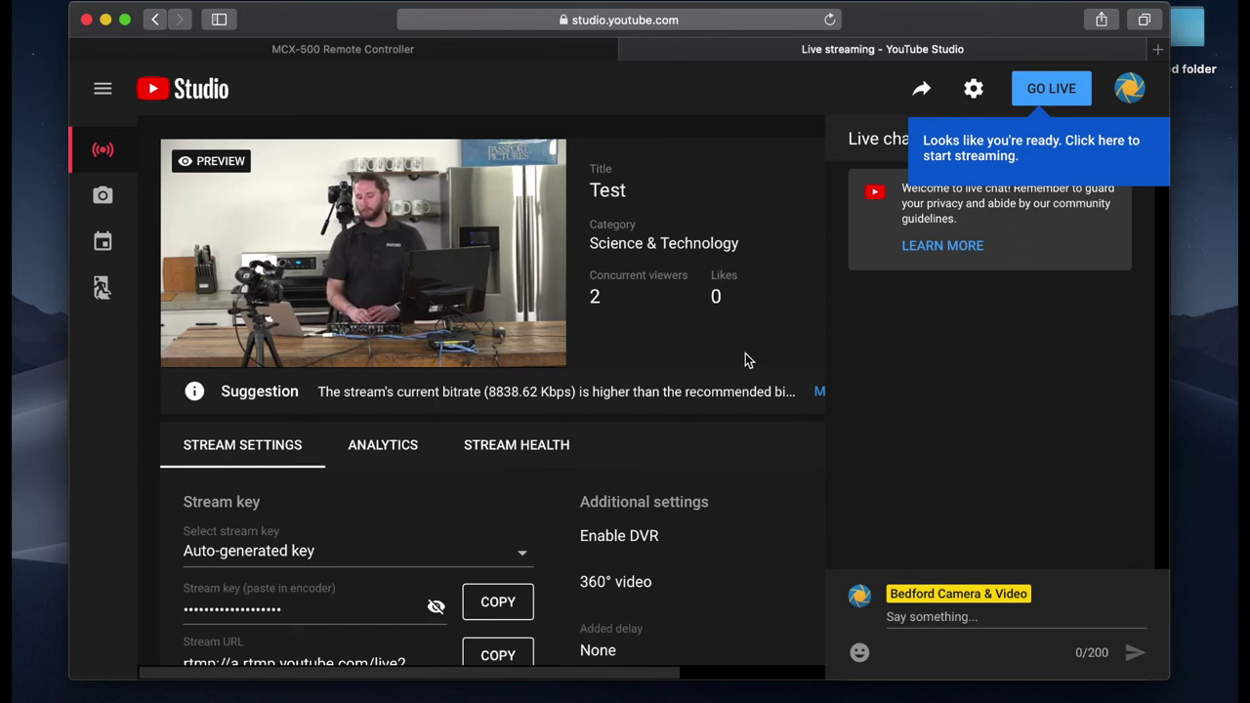
{"action": "left_click", "coordinate": [1062, 101]}
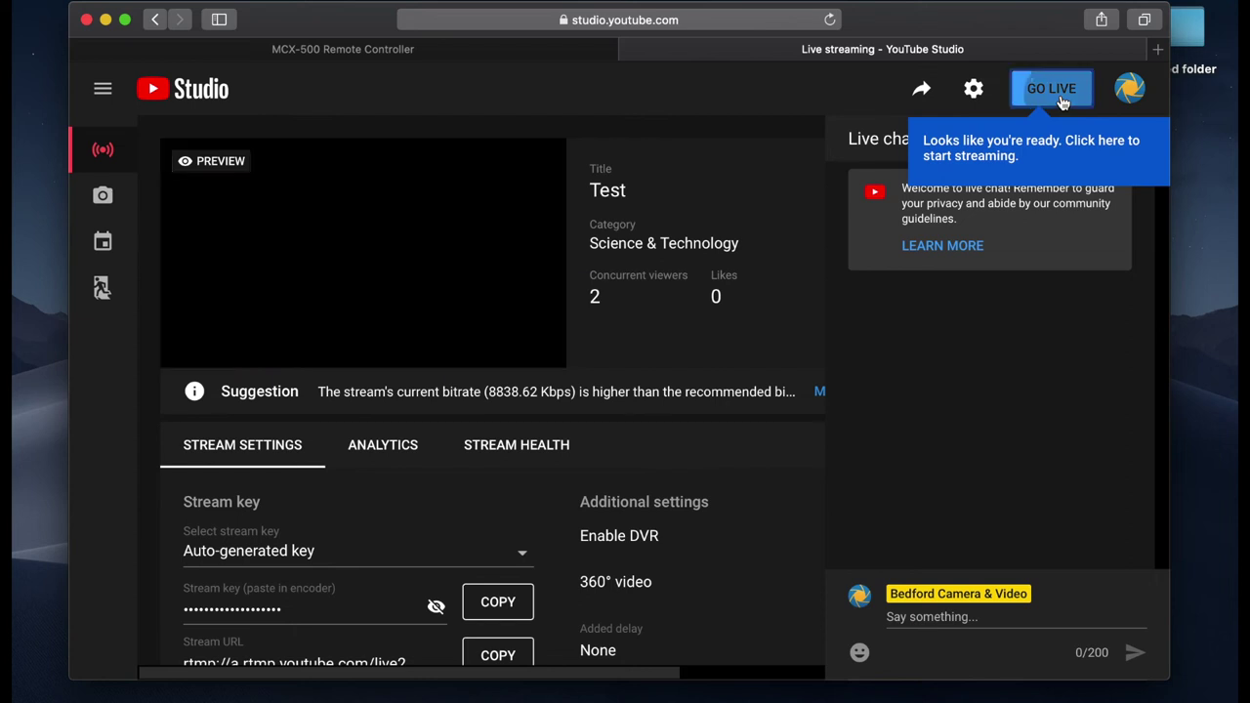